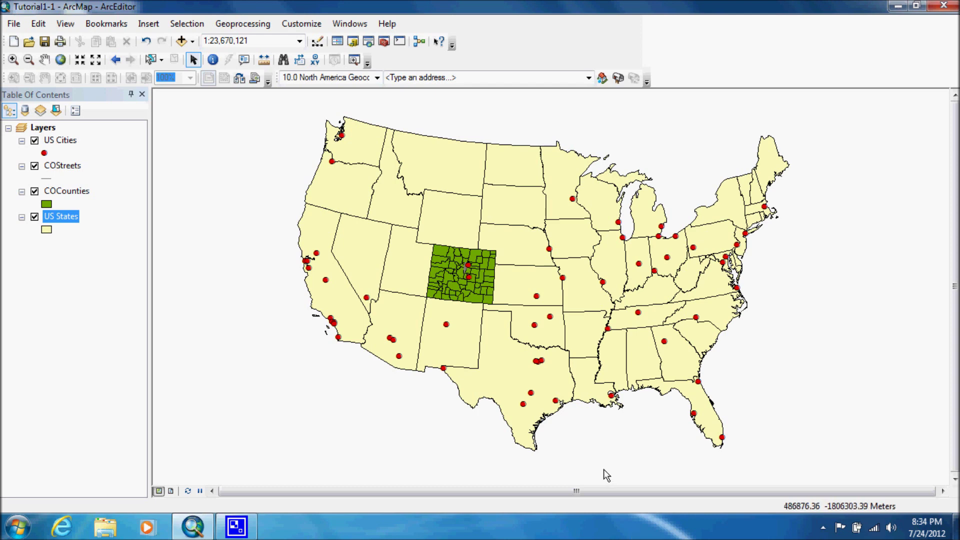
Bring up the context menu of the US States layer in the Table of Contents.
right_click(61, 217)
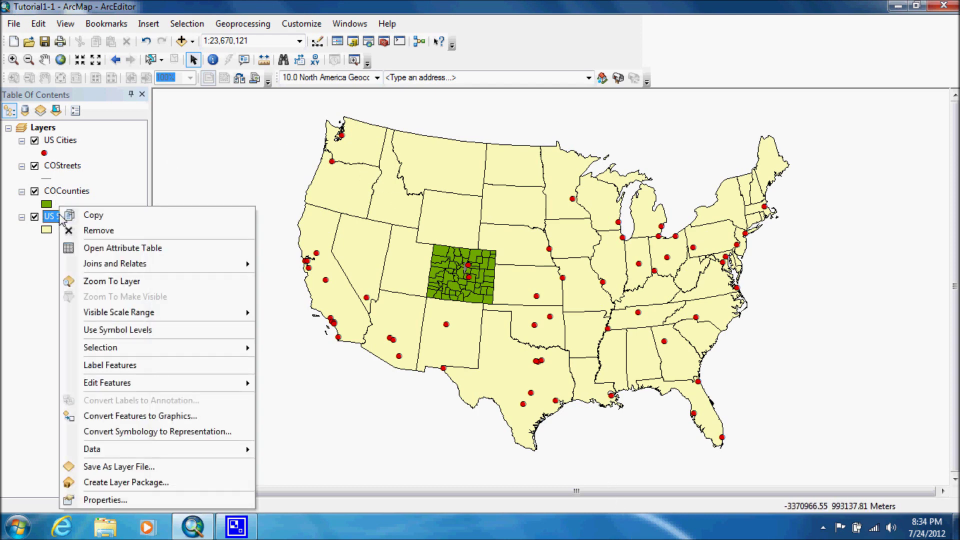
click(105, 252)
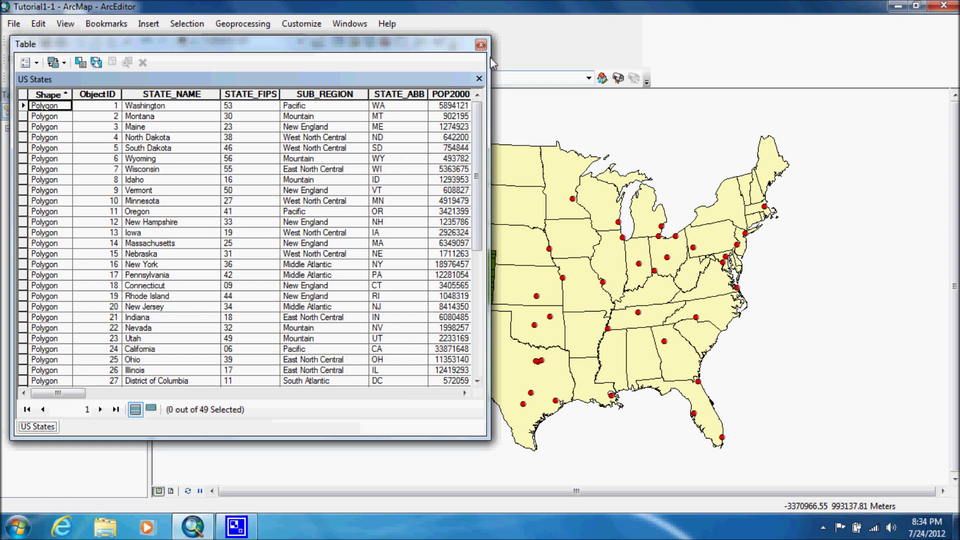
click(481, 44)
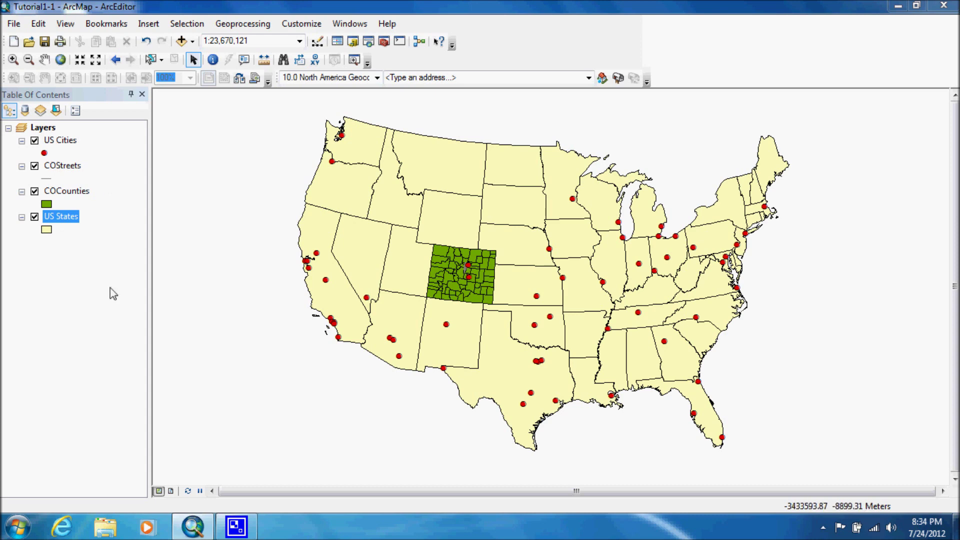
Identify the Minneapolis city point, then set Identify to draw from the US States layer.
click(214, 62)
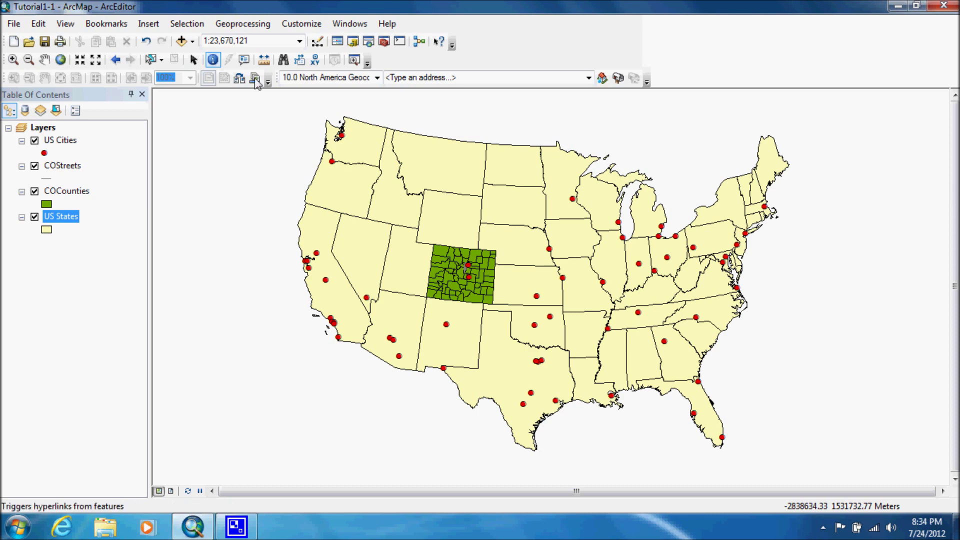
click(573, 201)
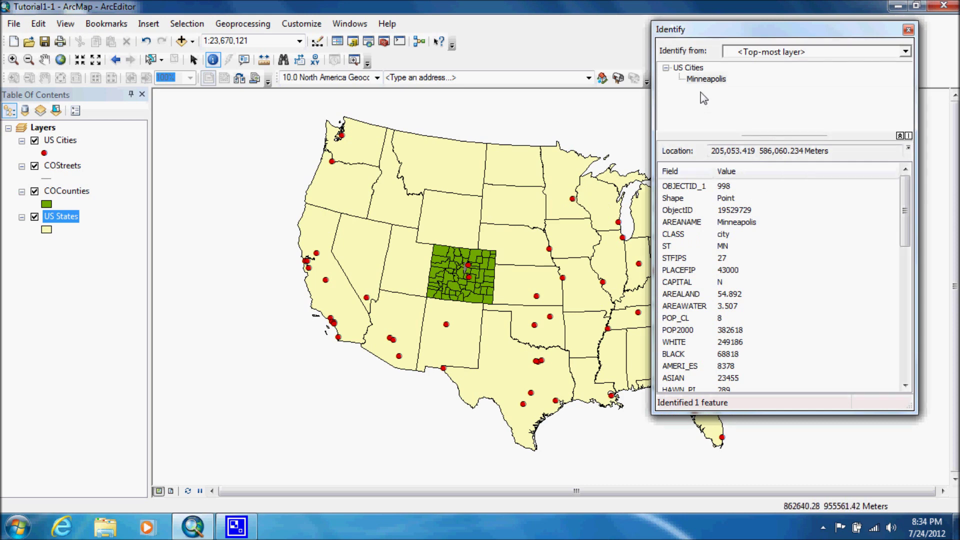
mouse_move(906, 203)
mouse_down()
mouse_move(904, 345)
mouse_move(904, 203)
mouse_up()
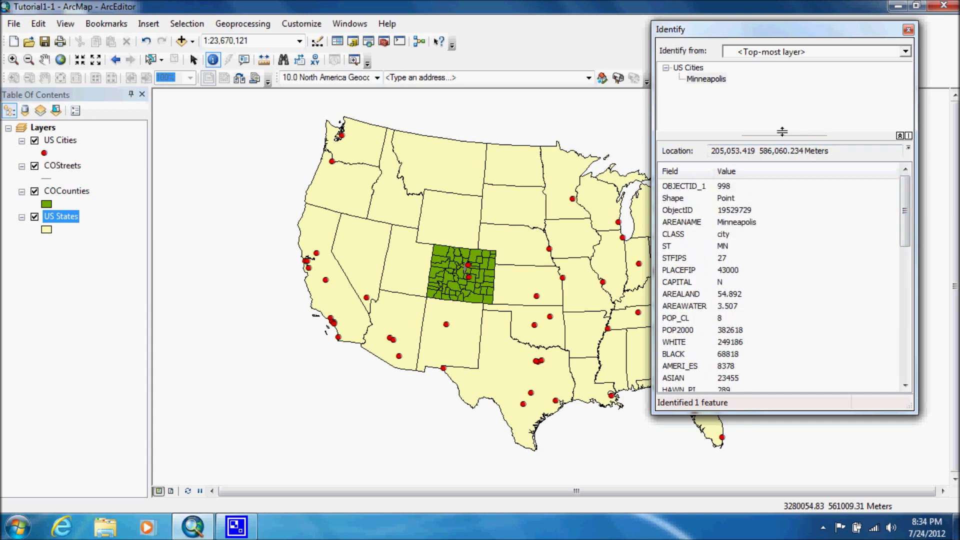
click(905, 52)
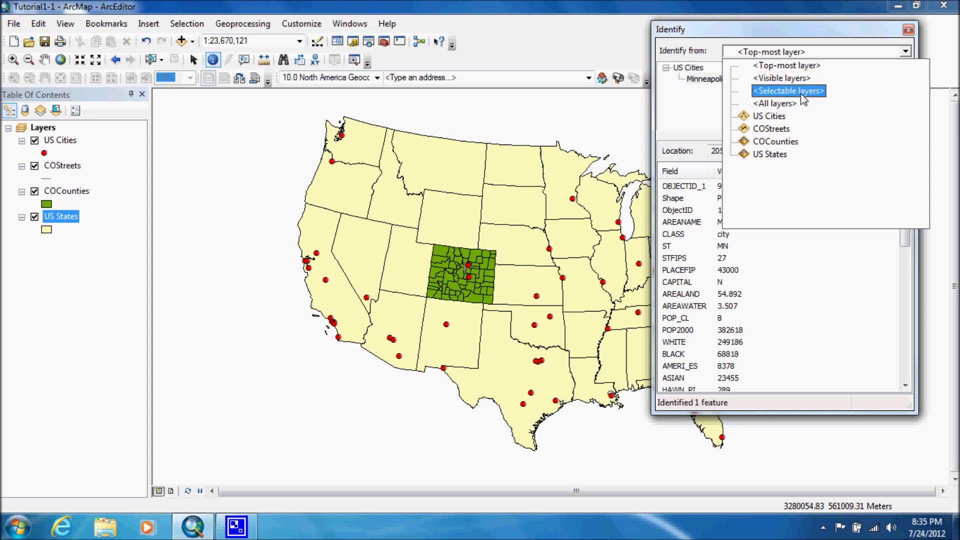
click(778, 160)
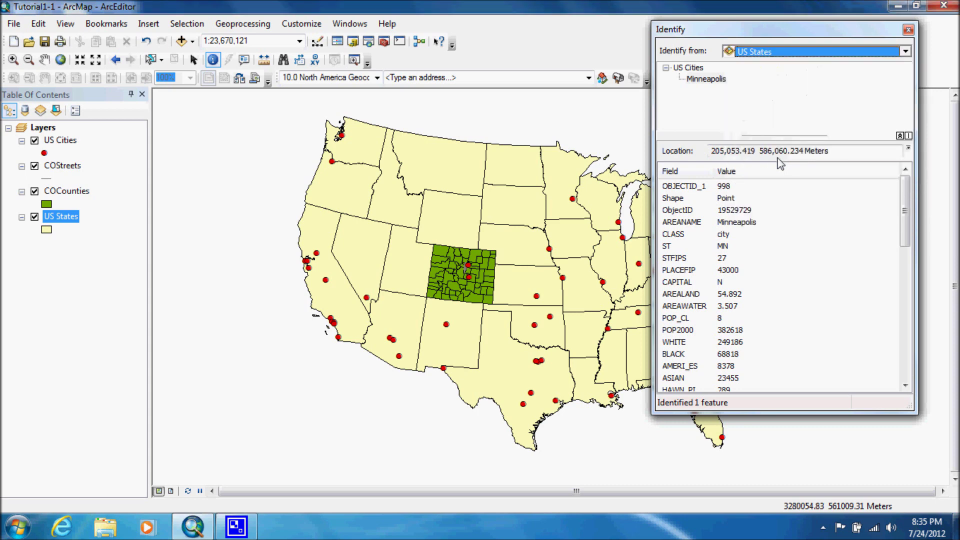
Identify Texas to show its state attributes, then switch Identify to the US Cities layer.
click(498, 366)
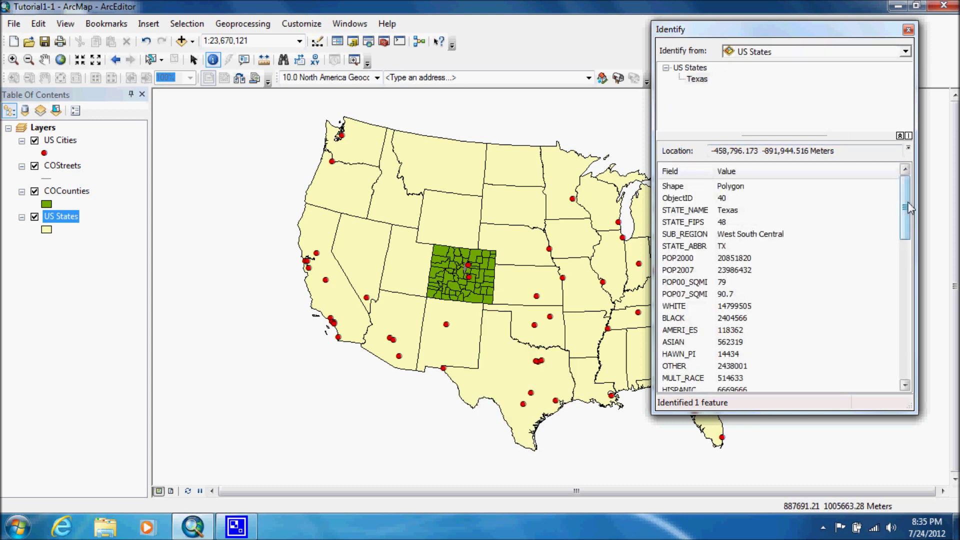
drag(907, 205, 899, 294)
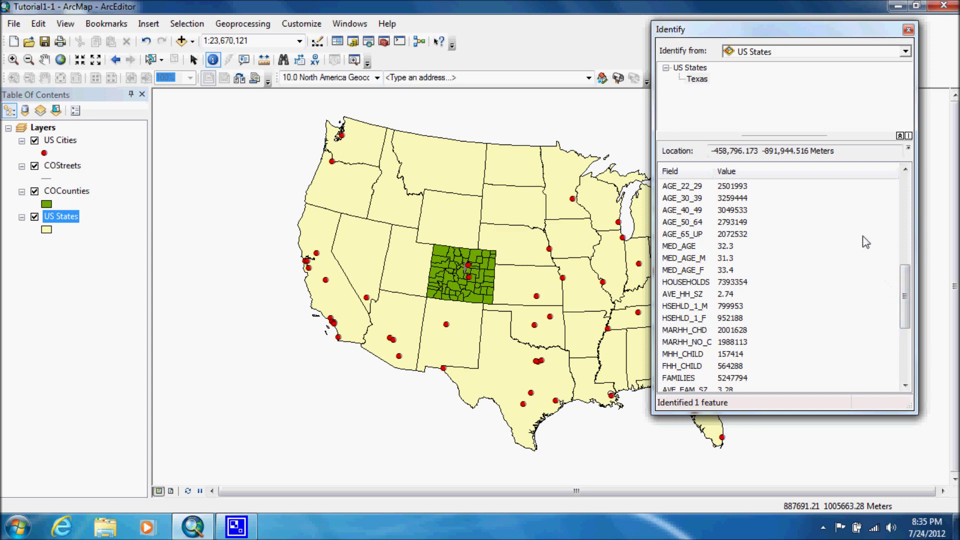
click(906, 52)
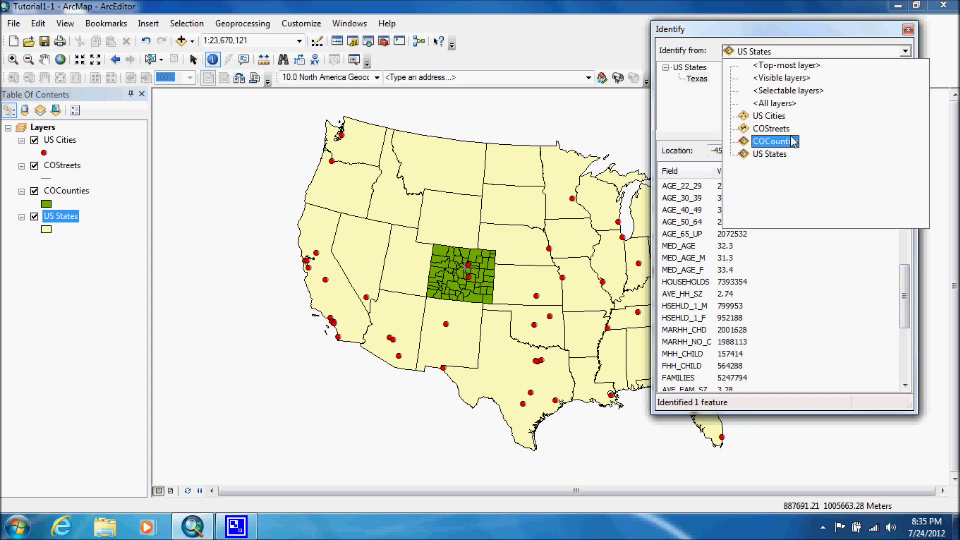
click(770, 117)
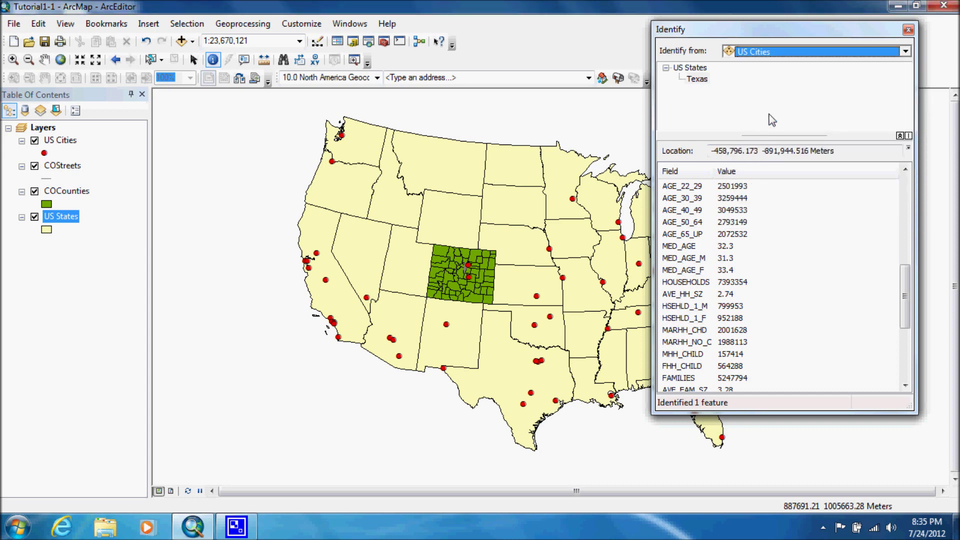
Identify the Houston city point, flash it, and zoom the map to it from the results.
click(555, 402)
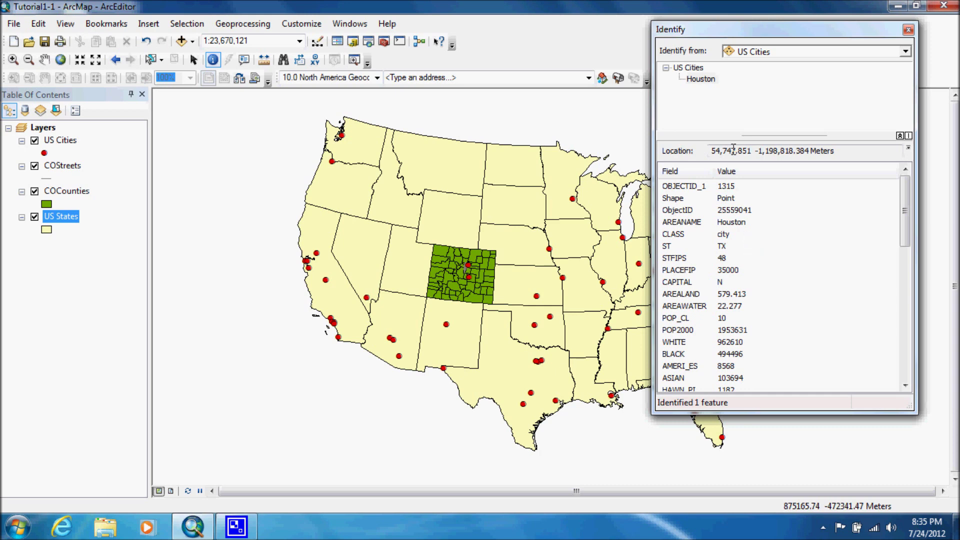
click(699, 84)
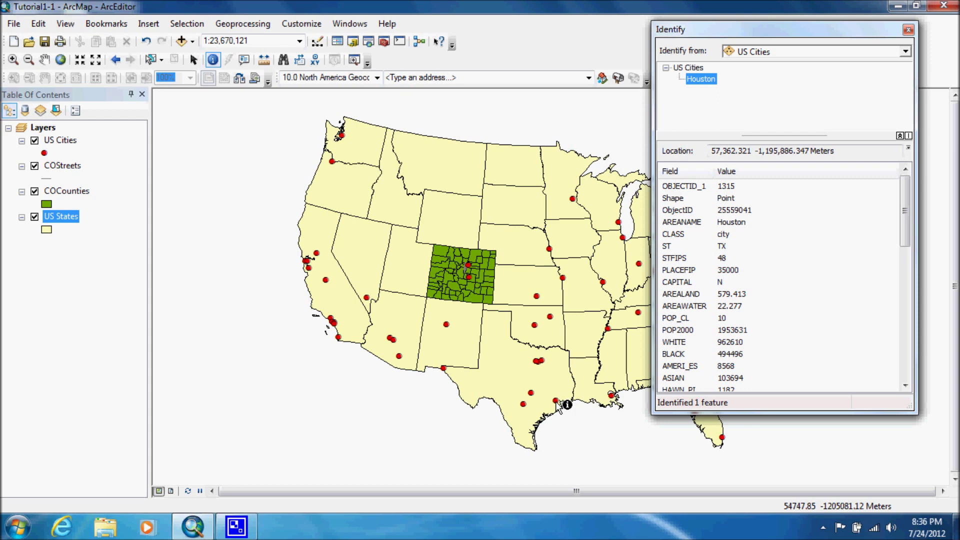
click(702, 80)
right_click(702, 80)
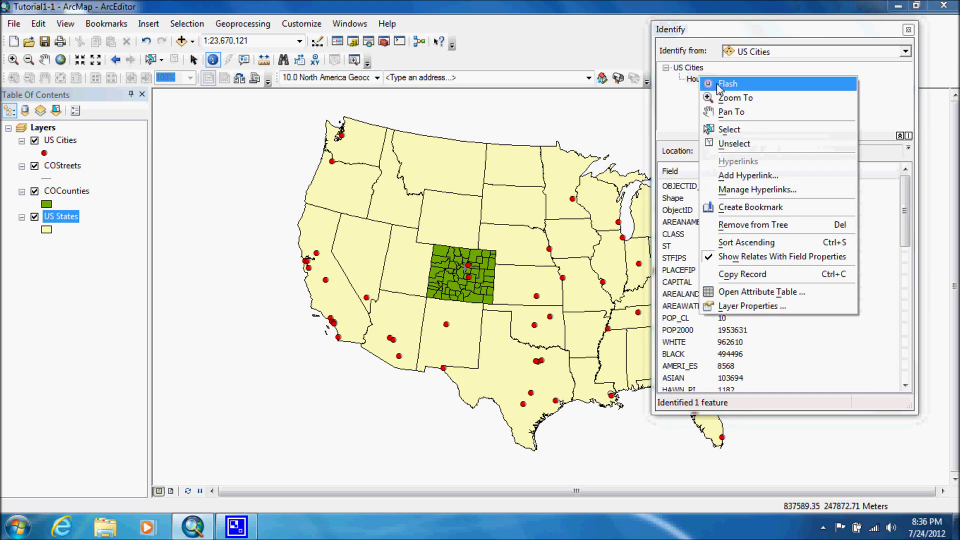
click(716, 84)
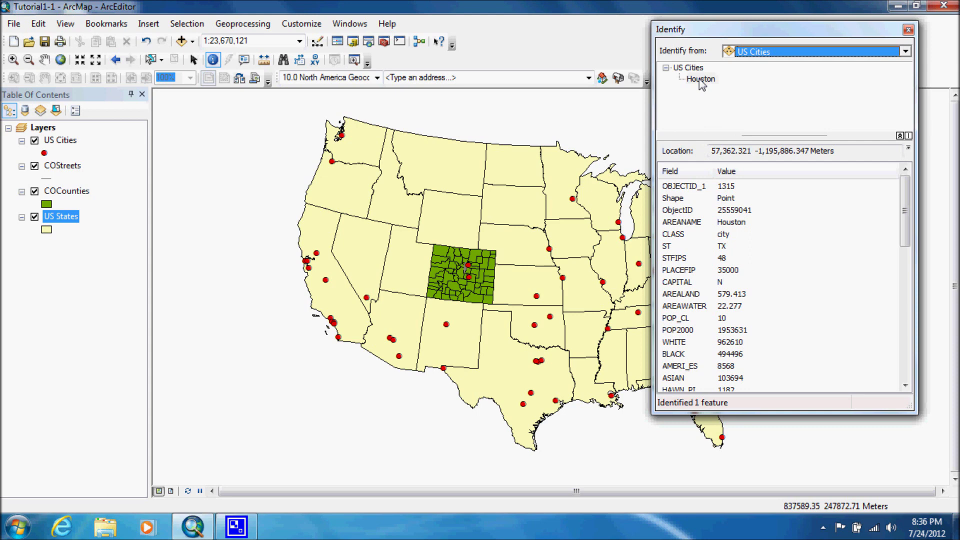
right_click(699, 79)
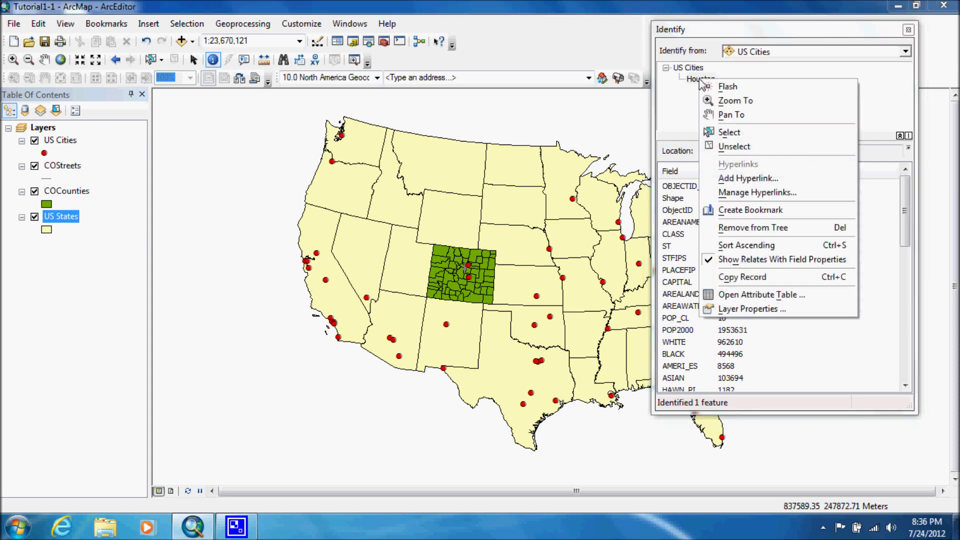
click(724, 101)
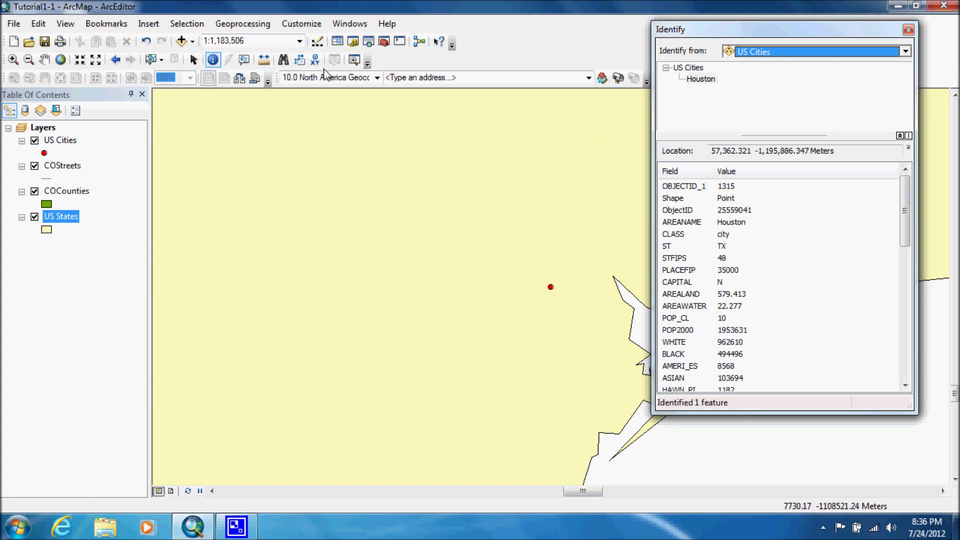
Create a Houston bookmark from the Identify result, jump to it, and close the Identify window.
click(61, 61)
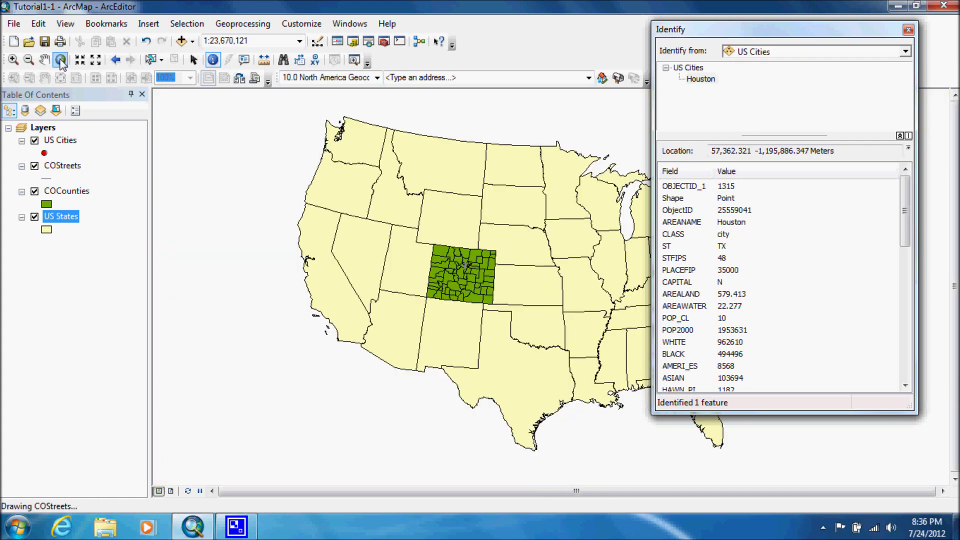
right_click(698, 82)
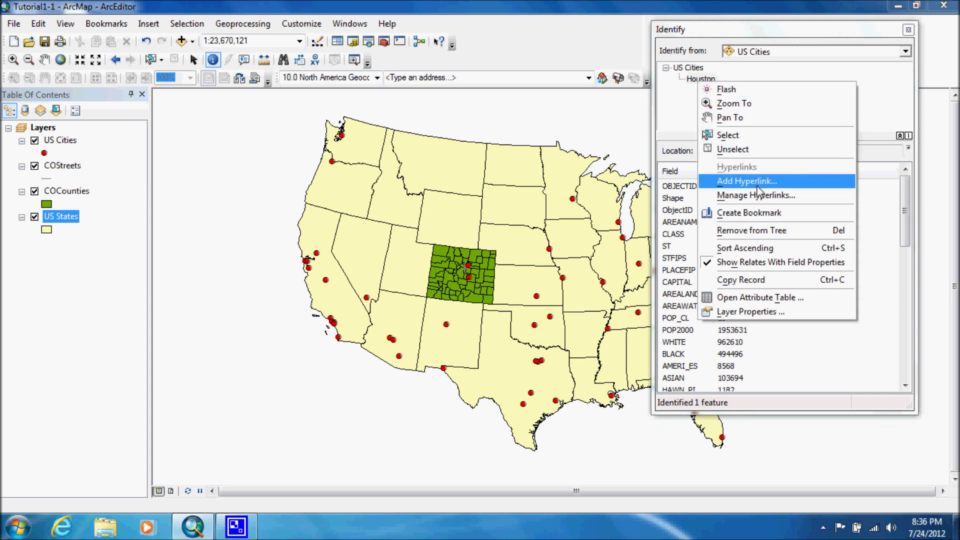
click(756, 215)
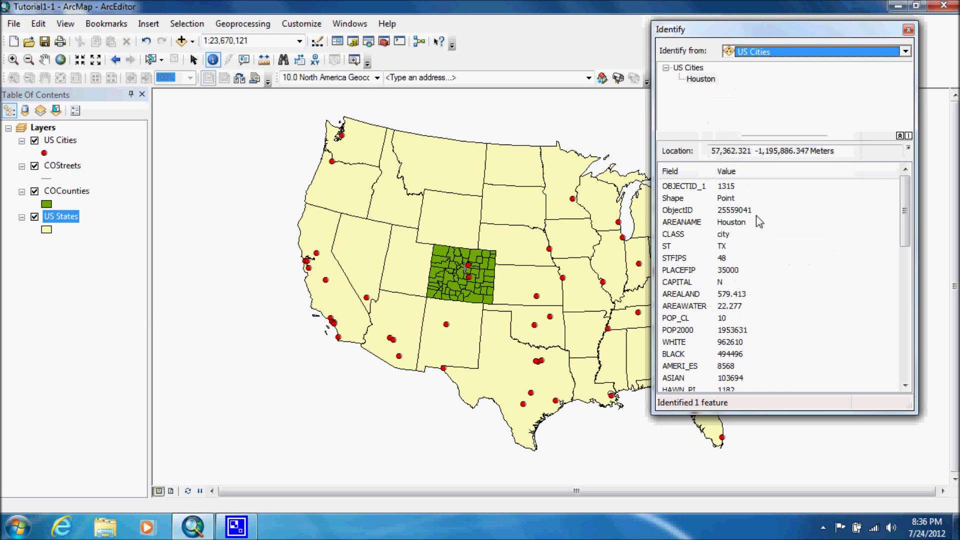
click(106, 23)
click(117, 72)
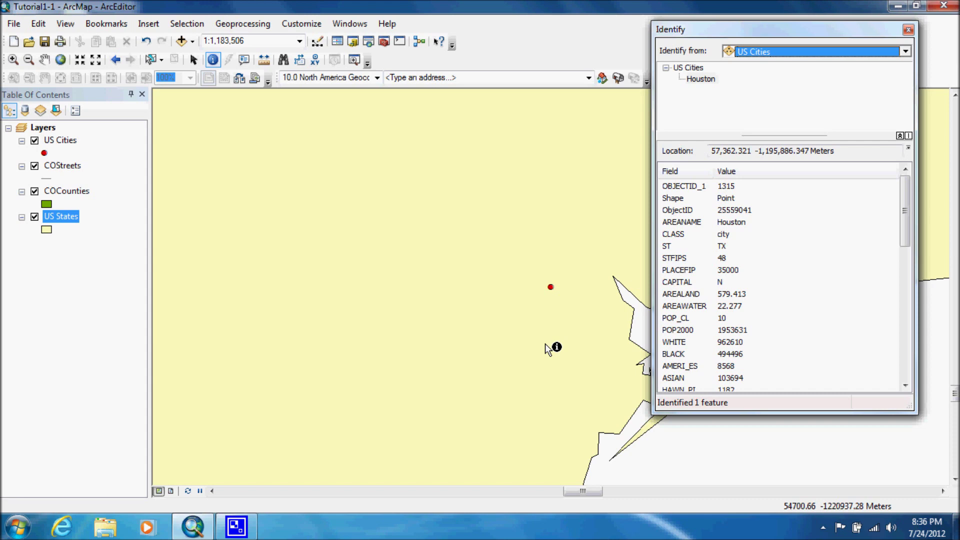
click(908, 30)
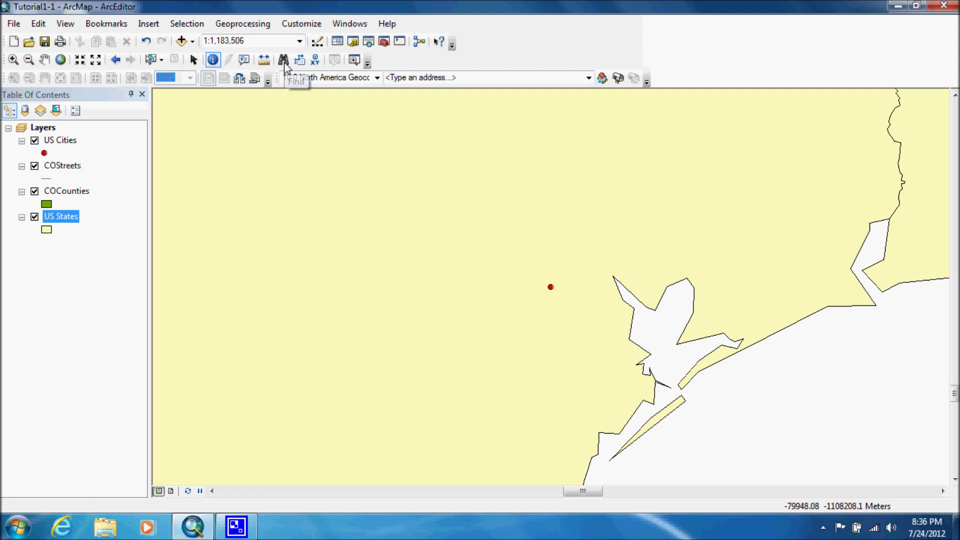
Run a Find search for Boston and select the single US Cities result.
click(284, 60)
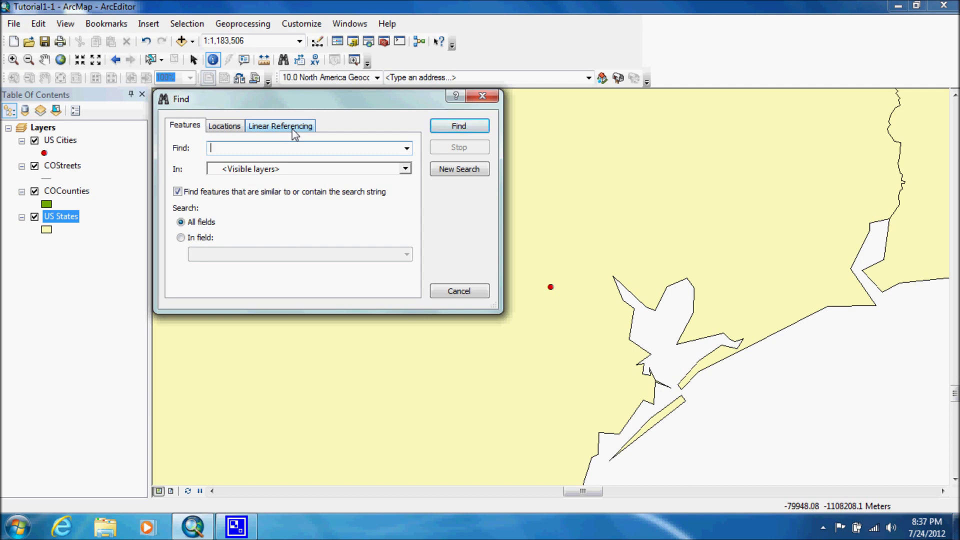
text(Bos)
text(ton)
click(445, 128)
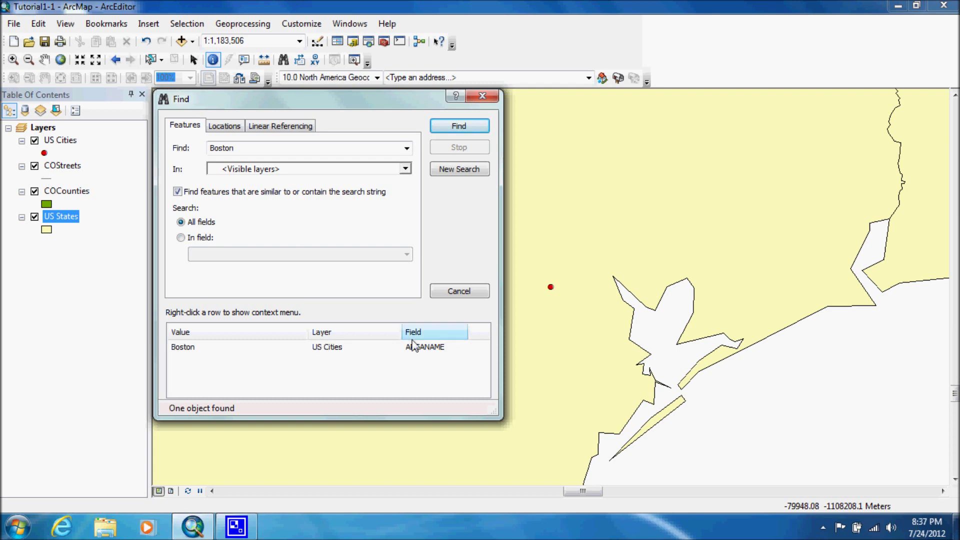
click(182, 354)
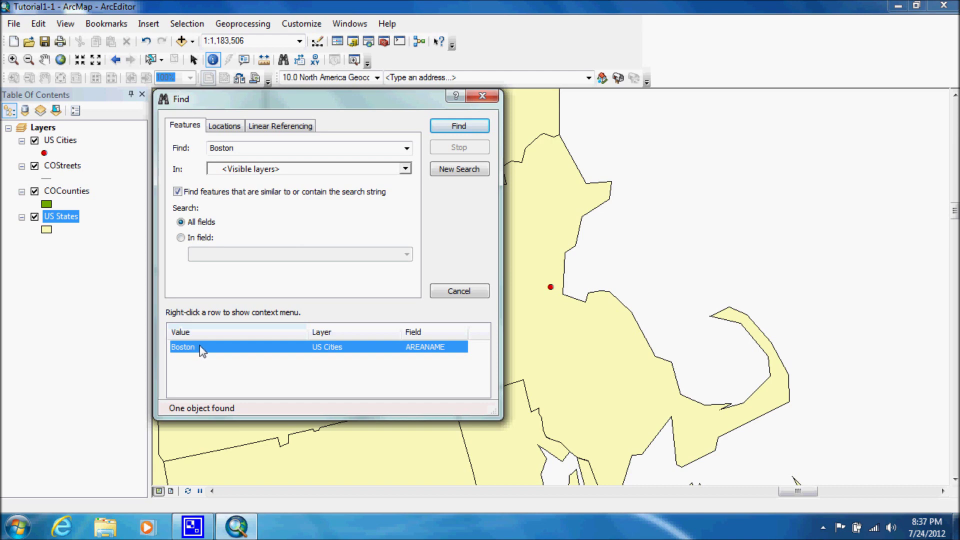
right_click(200, 345)
Flash the Boston point and review its city attributes via Identify from the Find result.
click(236, 331)
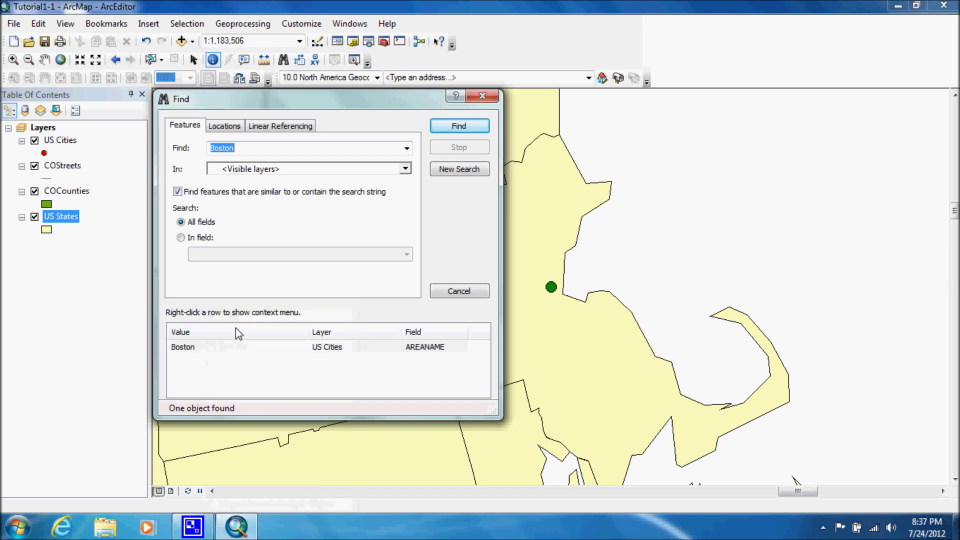
right_click(188, 345)
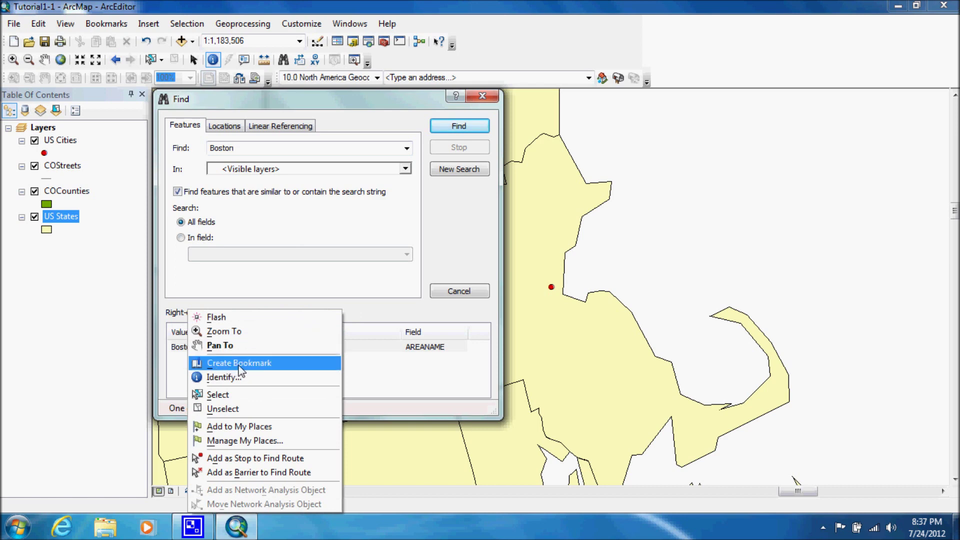
click(232, 378)
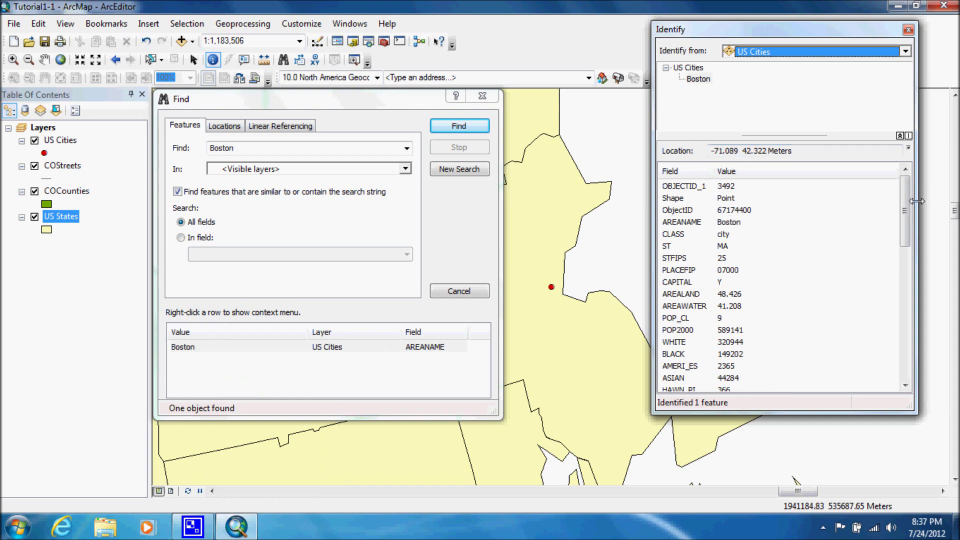
drag(906, 206, 907, 354)
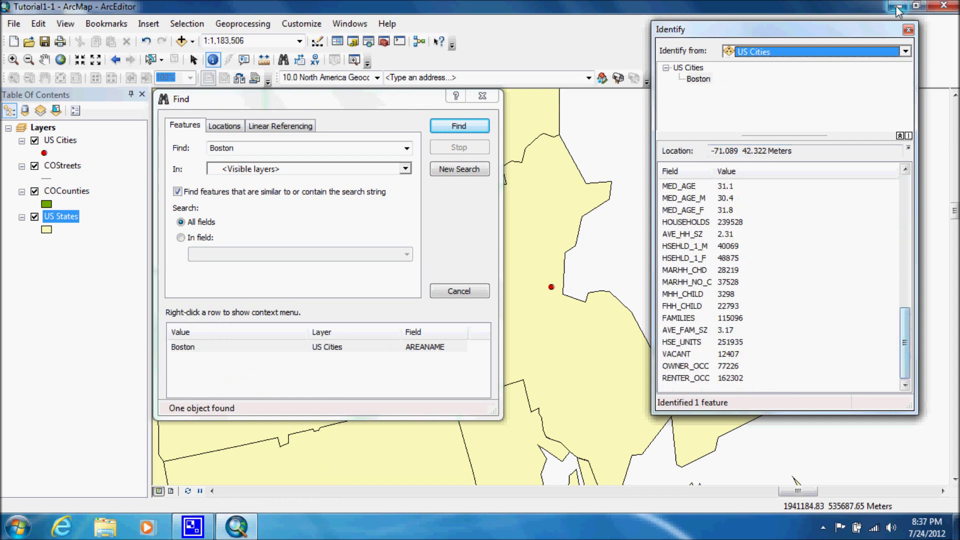
click(909, 31)
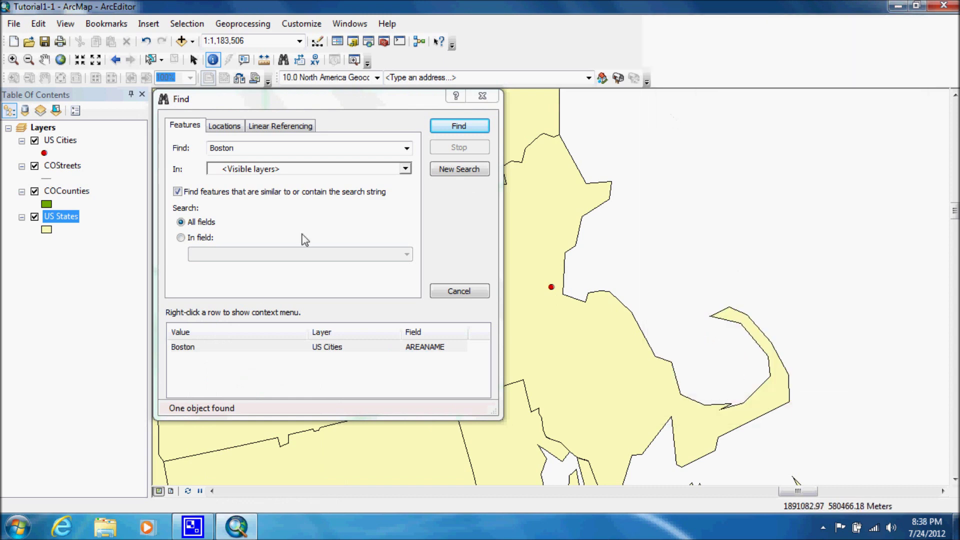
Save a Boston bookmark from the Find result, flash the point again, and close Find.
right_click(204, 345)
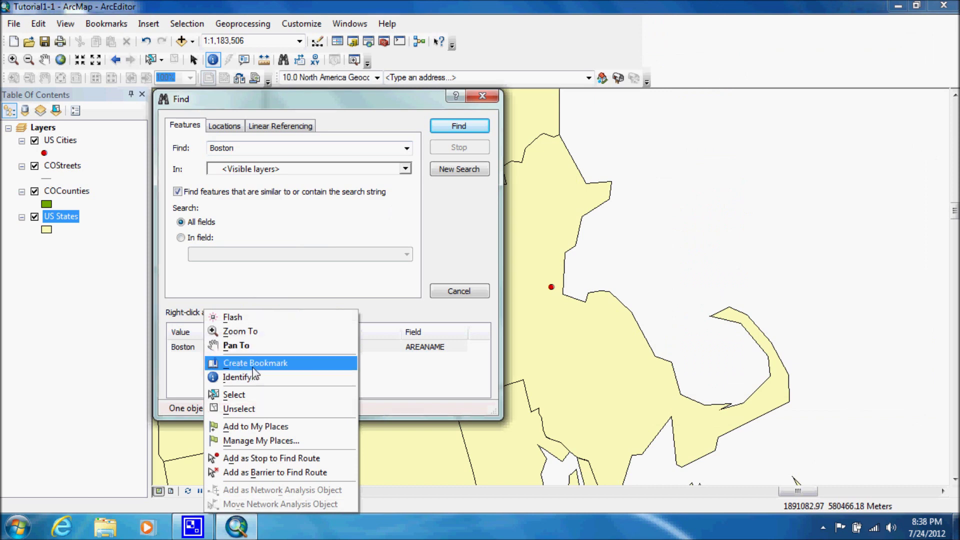
click(253, 367)
right_click(207, 346)
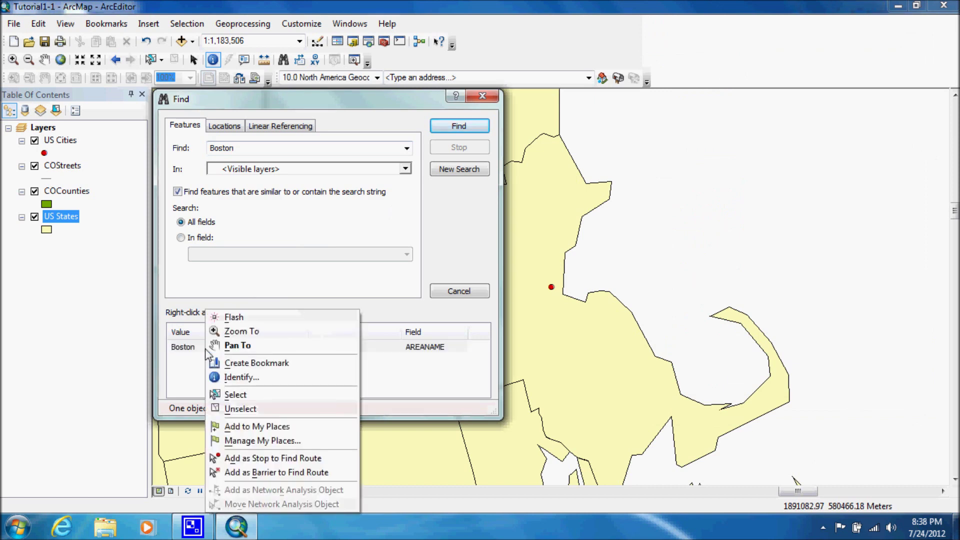
click(231, 318)
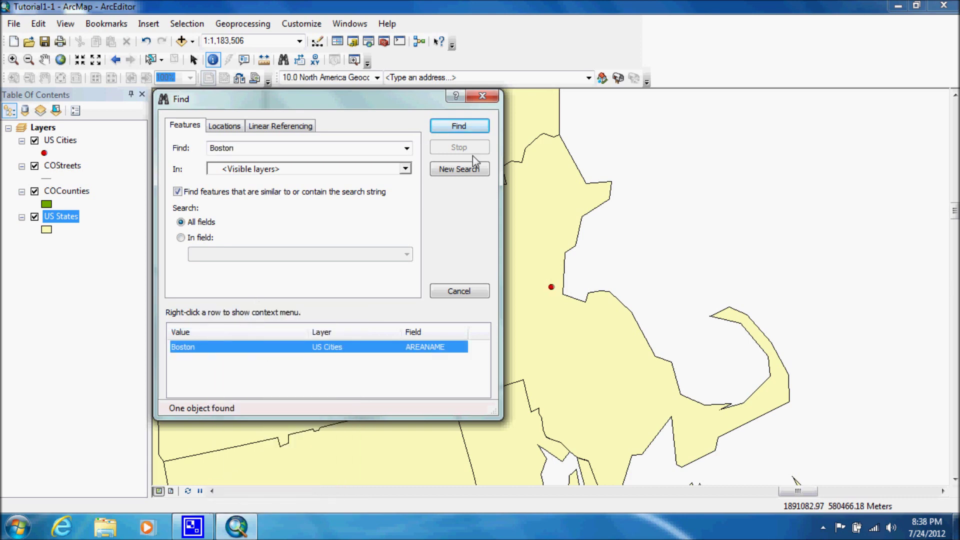
click(483, 97)
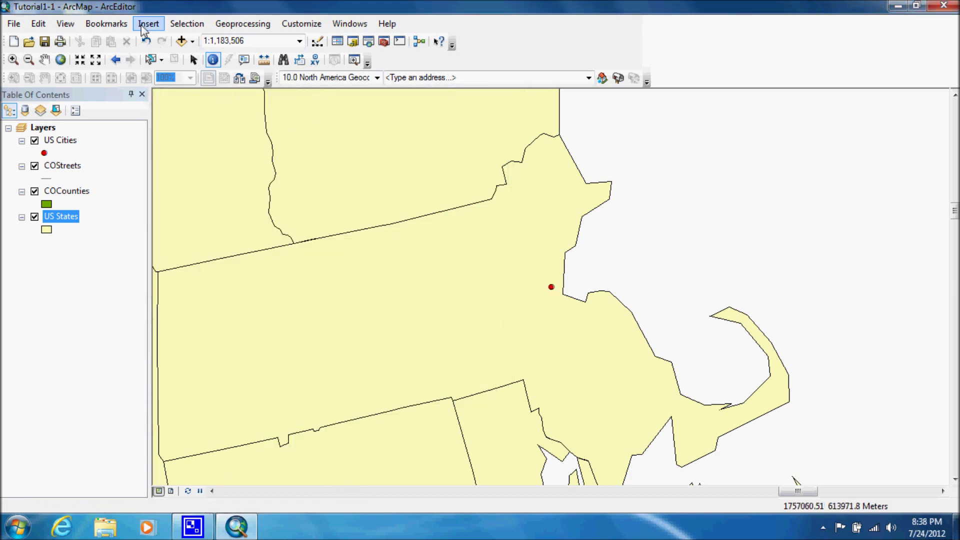
From full extent, jump to the Boston bookmark and then to the Houston bookmark.
click(60, 60)
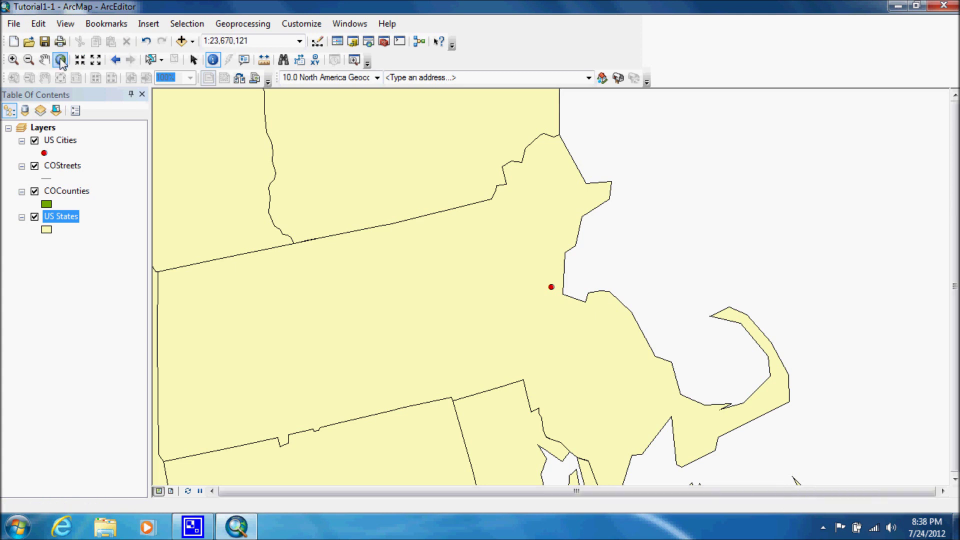
click(107, 23)
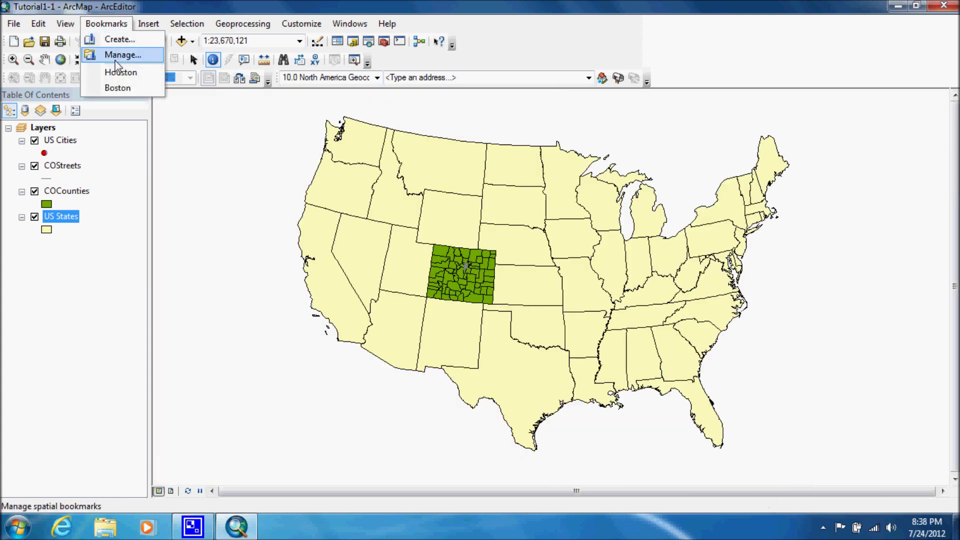
click(120, 94)
click(107, 23)
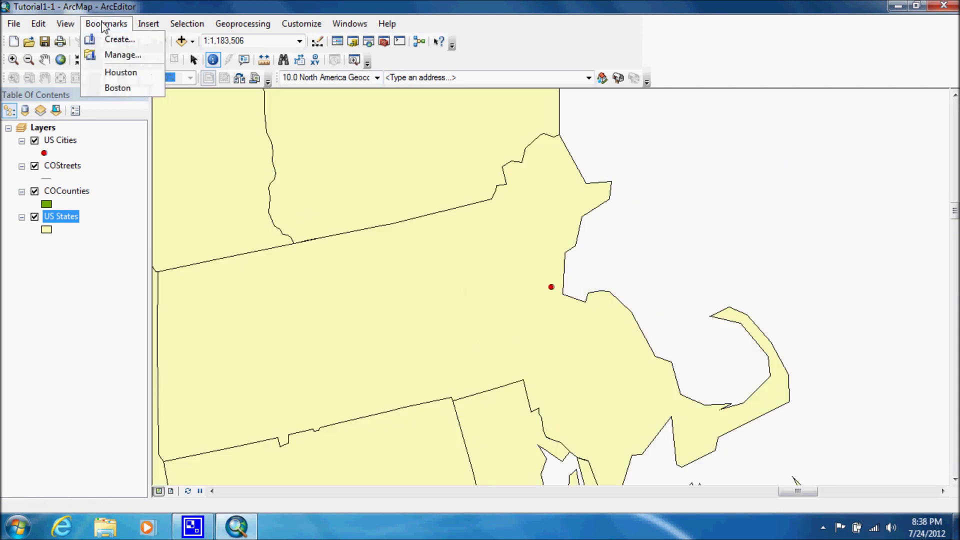
click(115, 74)
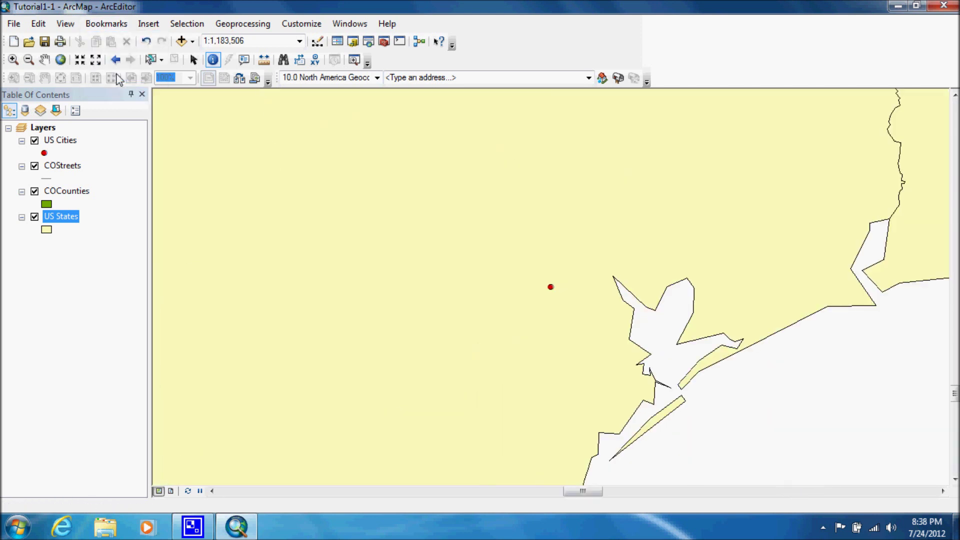
click(107, 23)
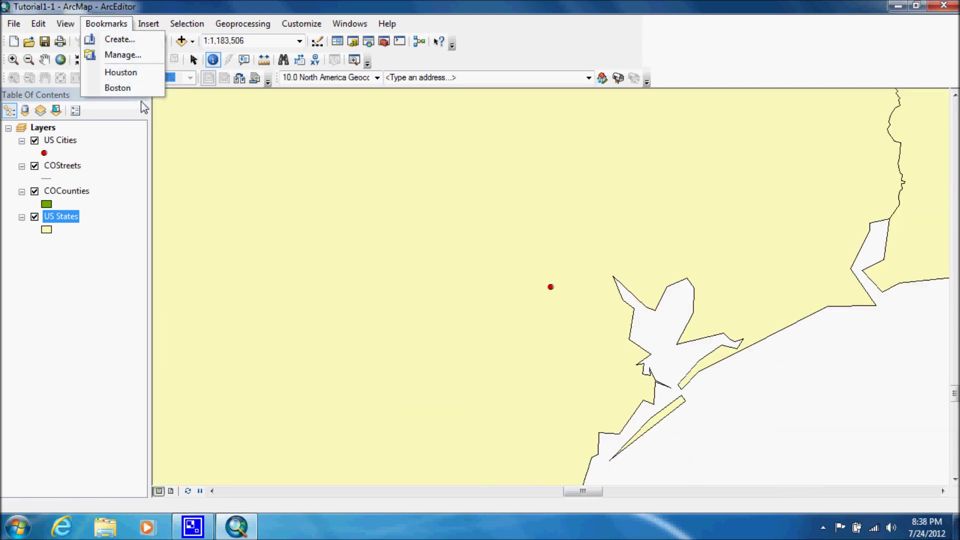